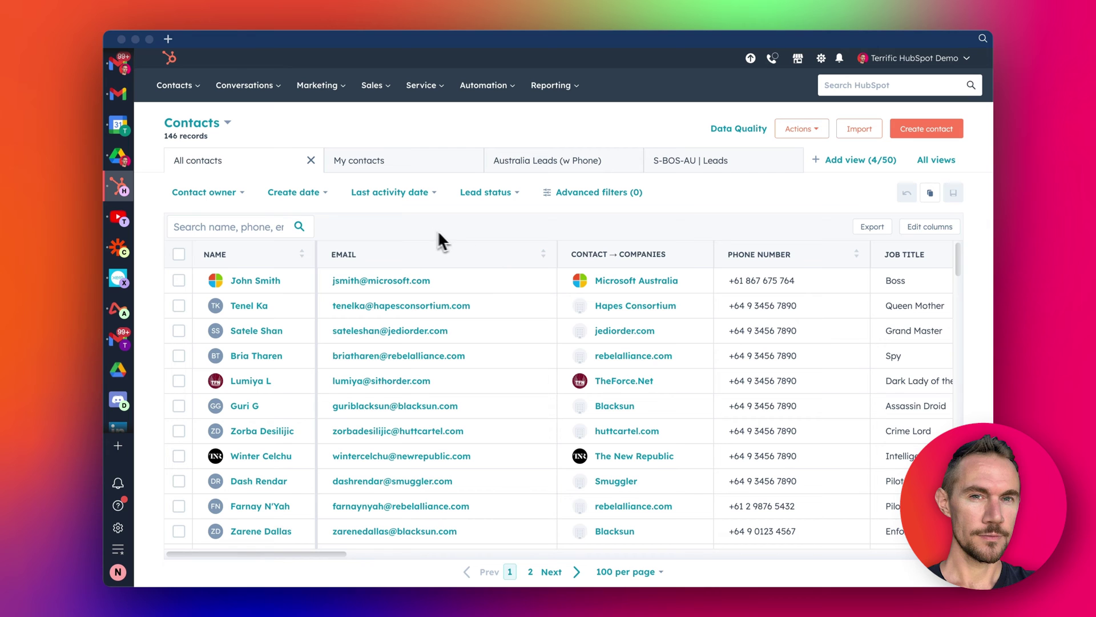
{"action": "scroll", "coordinate": [797, 322], "scroll_direction": "right", "scroll_amount": 8}
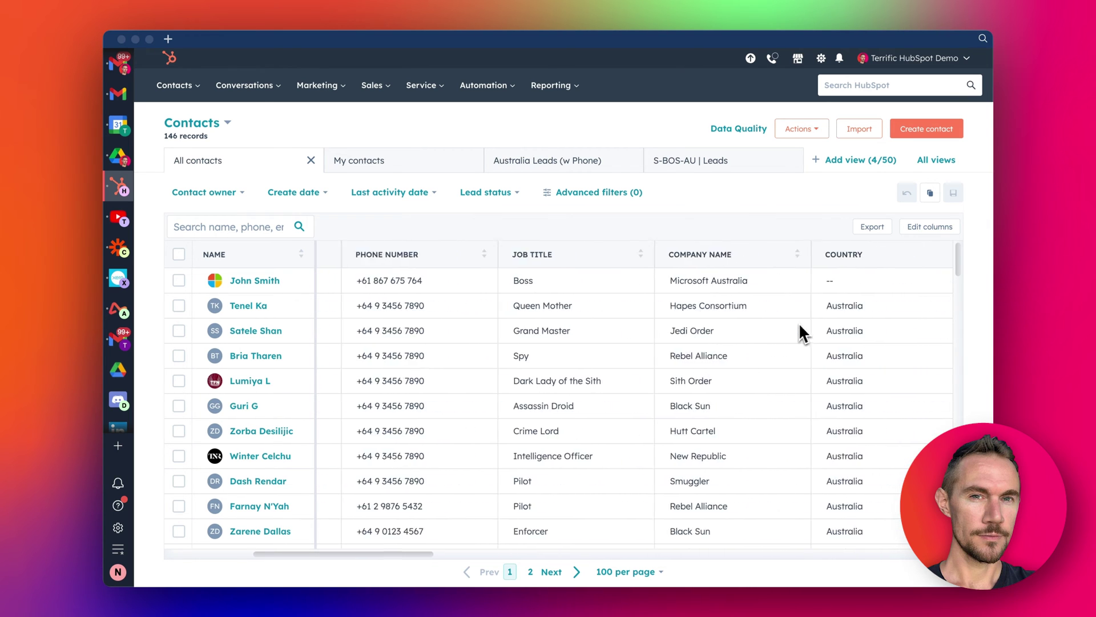
{"action": "scroll", "coordinate": [666, 273], "scroll_direction": "left", "scroll_amount": 8}
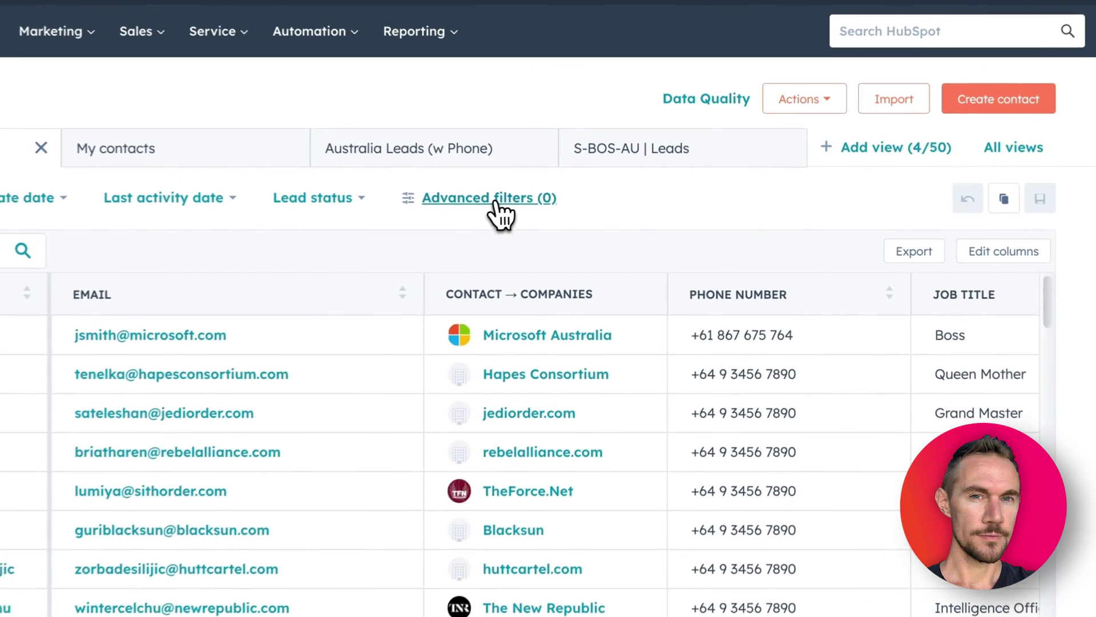
- Apply a Country 'is any of' Australia filter to contacts, leaving 62 records
{"action": "left_click", "coordinate": [598, 192]}
{"action": "left_click", "coordinate": [911, 154]}
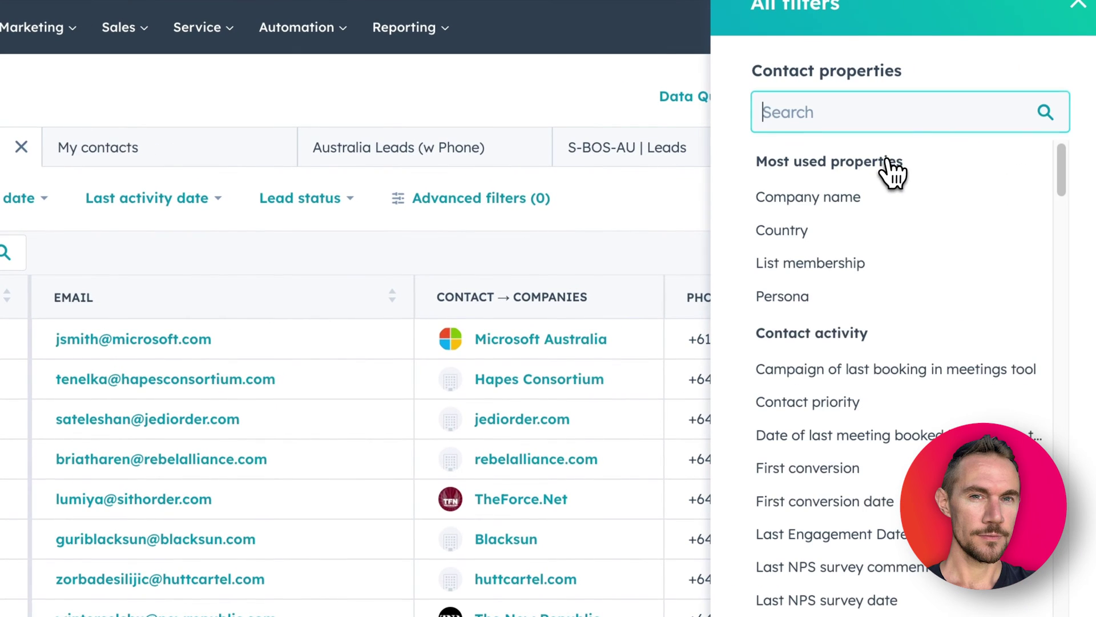
{"action": "left_click", "coordinate": [782, 231]}
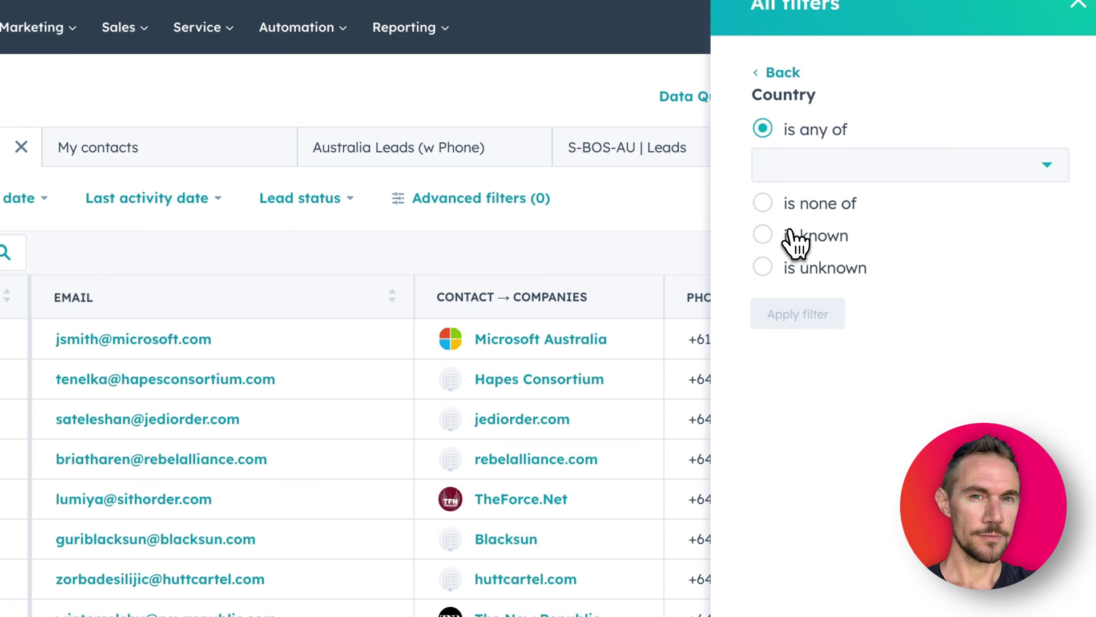
{"action": "left_click", "coordinate": [908, 164]}
{"action": "type", "text": "au"}
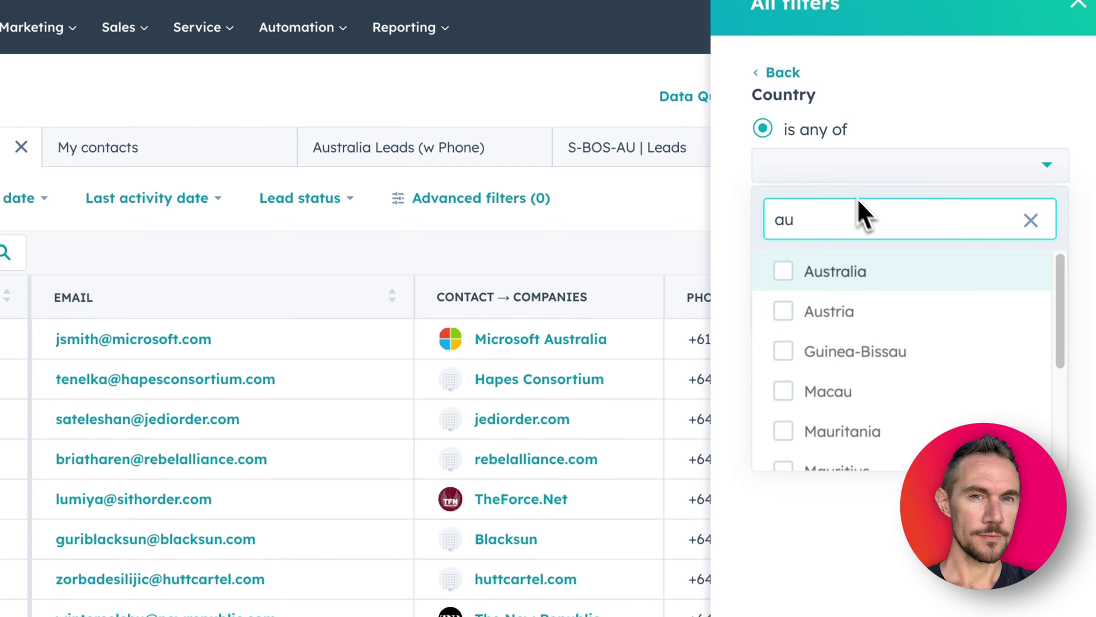
{"action": "left_click", "coordinate": [834, 272]}
{"action": "left_click", "coordinate": [908, 95]}
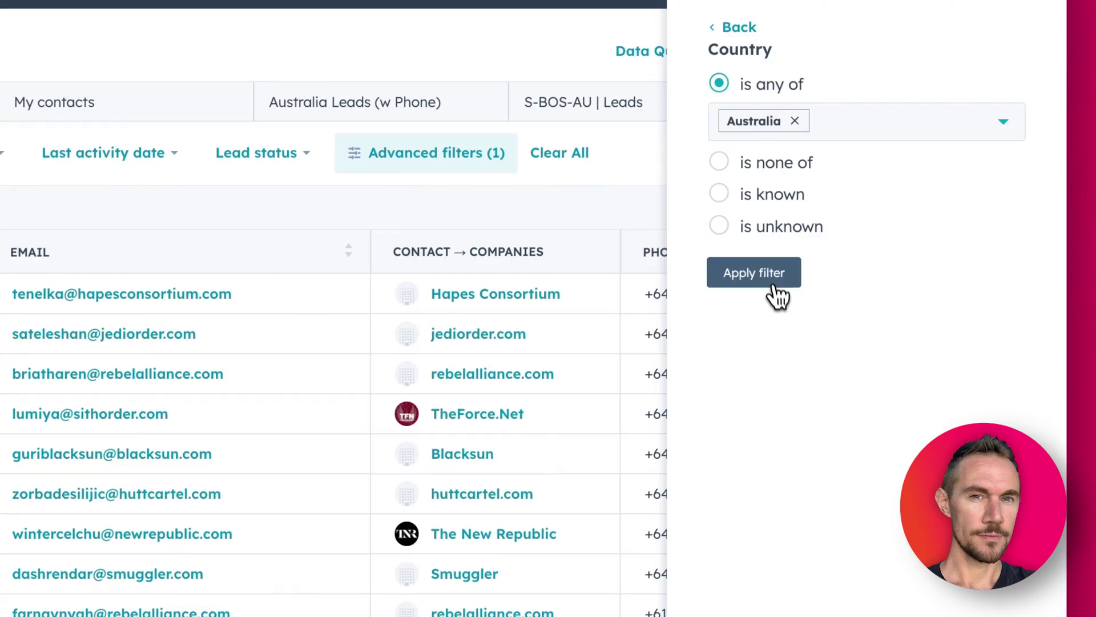
{"action": "left_click", "coordinate": [754, 273]}
{"action": "left_click", "coordinate": [1037, 86]}
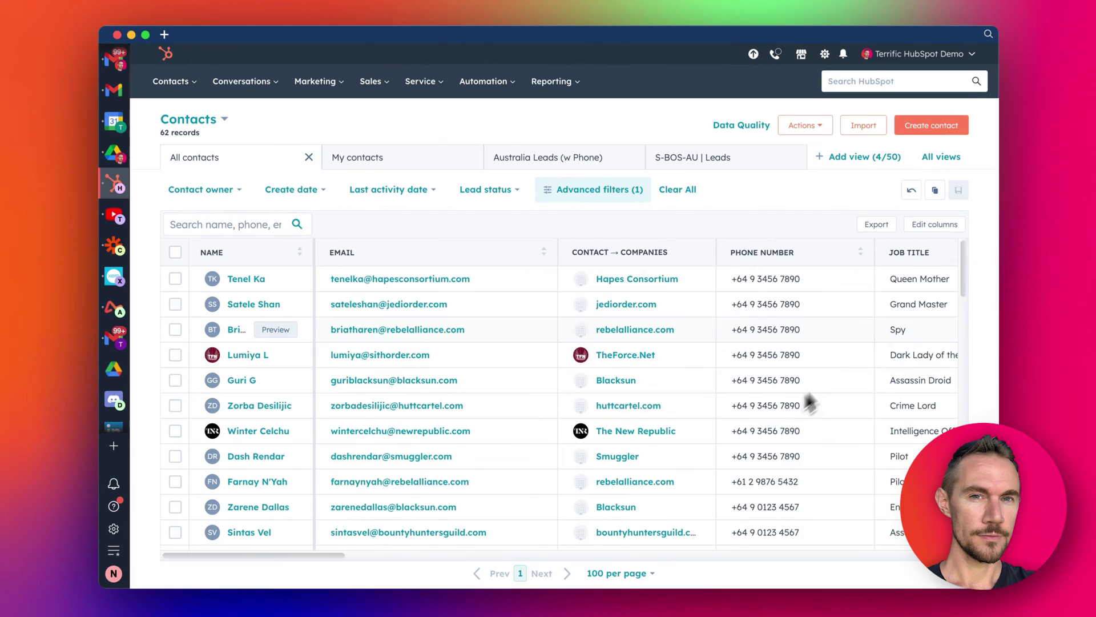
{"action": "scroll", "coordinate": [600, 342], "scroll_direction": "right", "scroll_amount": 5}
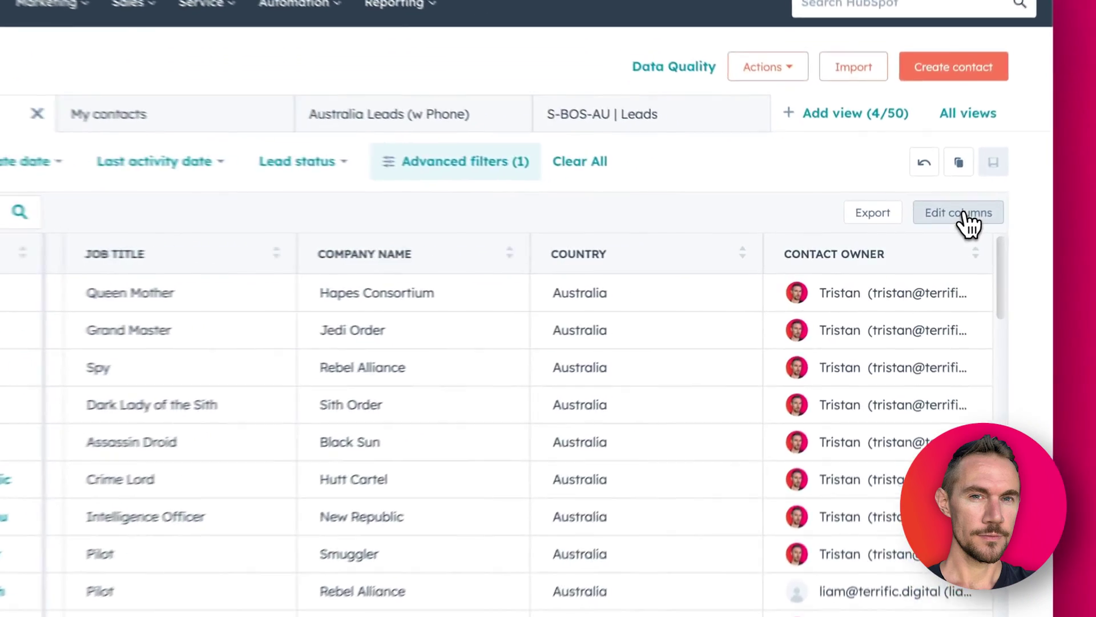
- Edit columns to remove Time Zone, Lifecycle Stage, Postal Code and Street Address, re-adding City
{"action": "left_click", "coordinate": [928, 227]}
{"action": "scroll", "coordinate": [539, 378], "scroll_direction": "down", "scroll_amount": 5}
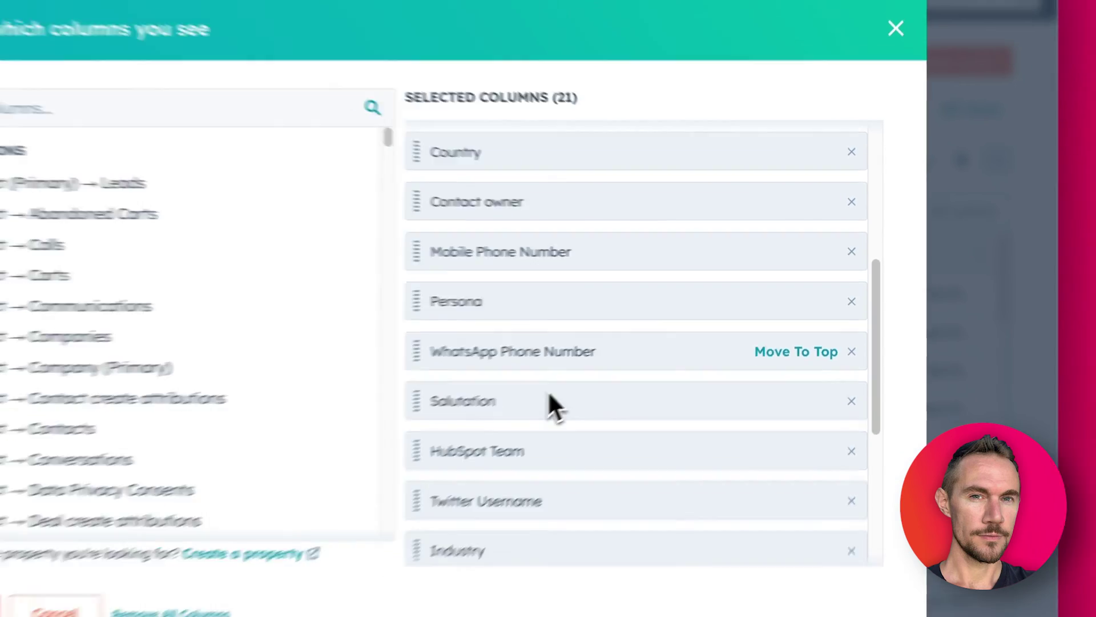
{"action": "scroll", "coordinate": [561, 385], "scroll_direction": "down", "scroll_amount": 4}
{"action": "scroll", "coordinate": [650, 349], "scroll_direction": "down", "scroll_amount": 3}
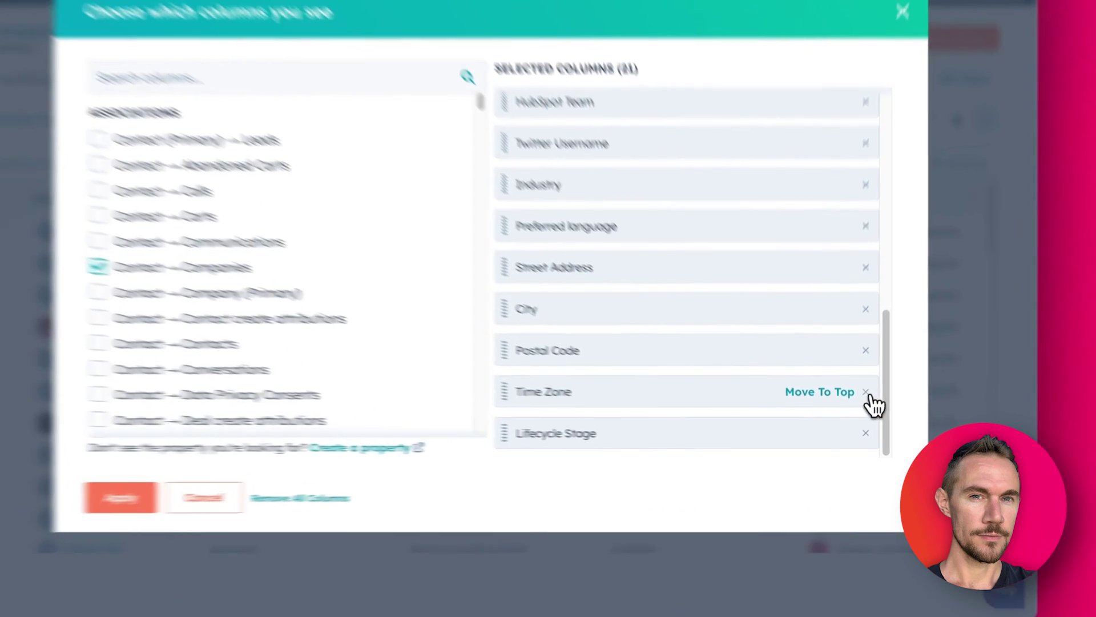
{"action": "left_click", "coordinate": [858, 405]}
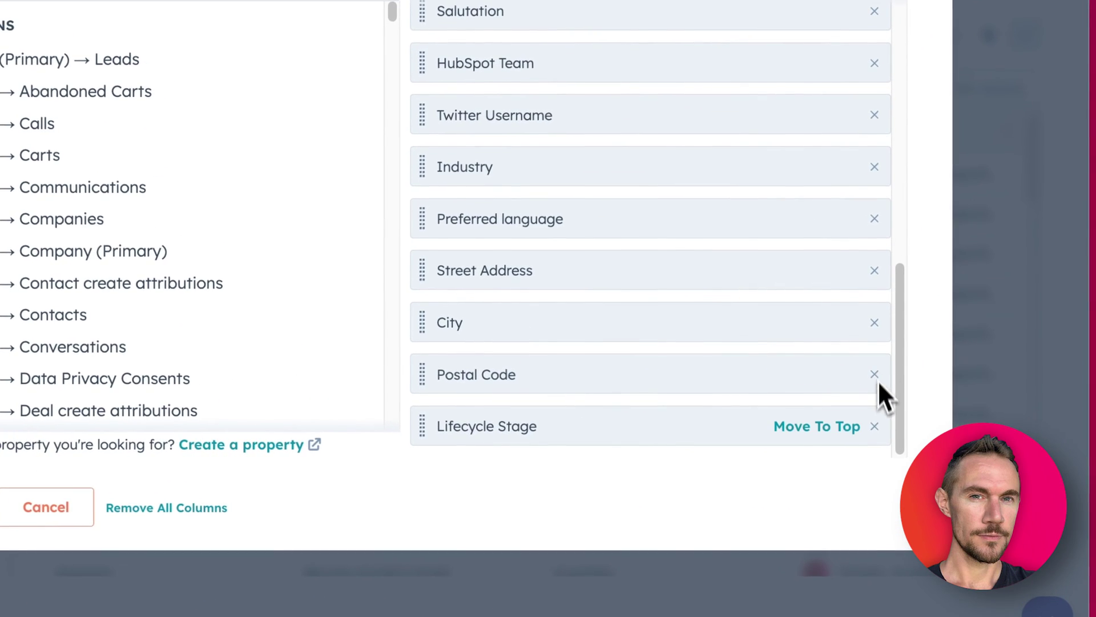
{"action": "left_click", "coordinate": [875, 426]}
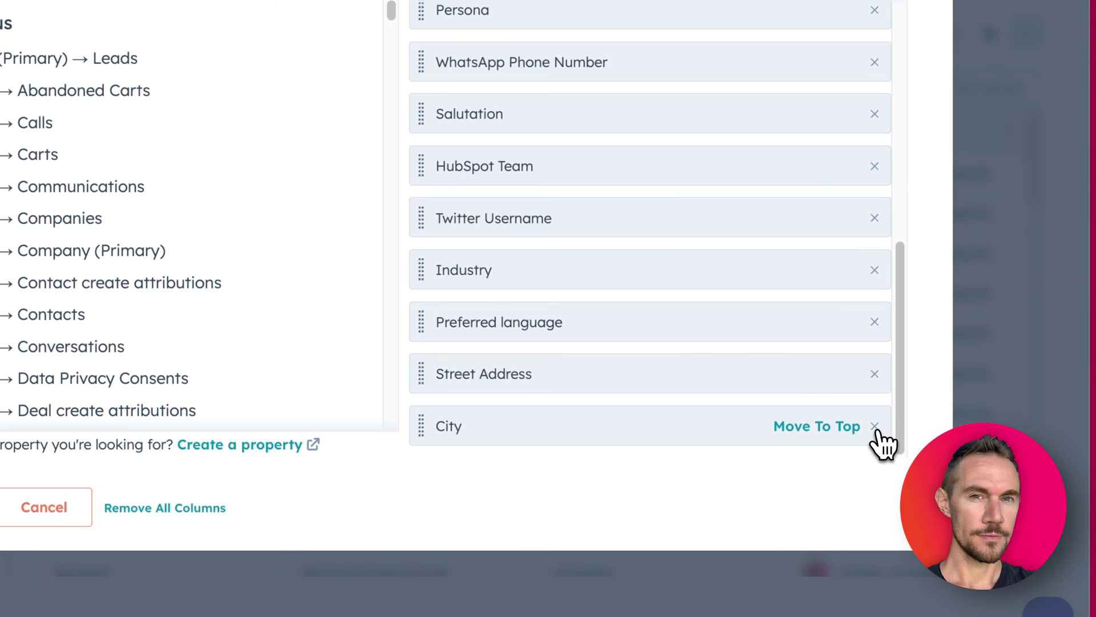
{"action": "left_click", "coordinate": [875, 425]}
{"action": "left_click", "coordinate": [875, 426]}
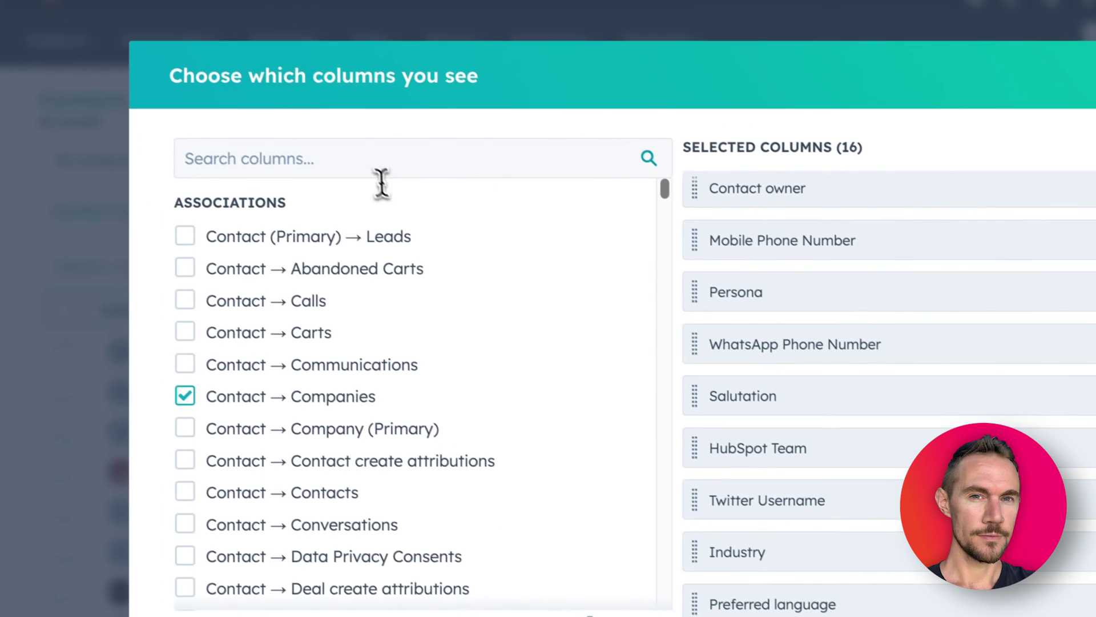
{"action": "left_click", "coordinate": [384, 166]}
{"action": "type", "text": "city"}
{"action": "left_click", "coordinate": [196, 244]}
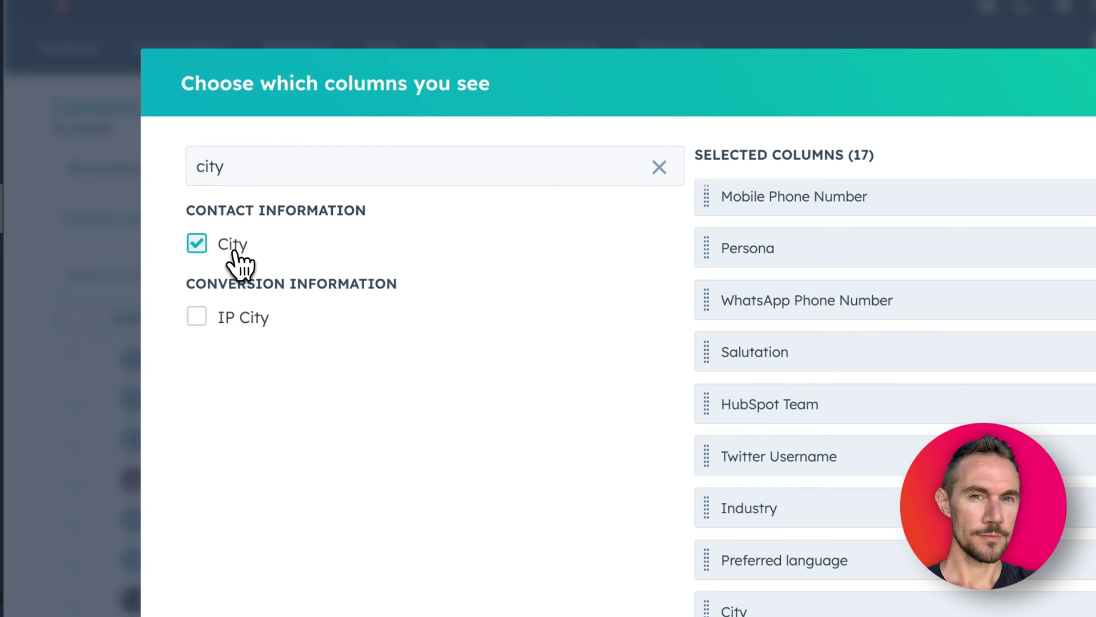
{"action": "scroll", "coordinate": [240, 386], "scroll_direction": "down", "scroll_amount": 5}
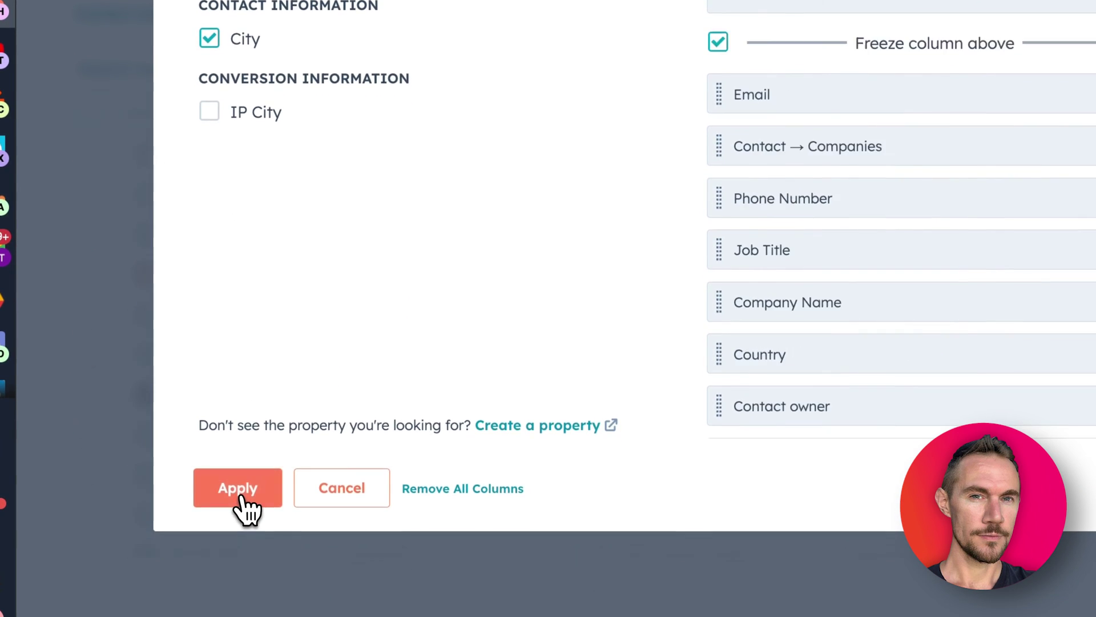
{"action": "left_click", "coordinate": [236, 501]}
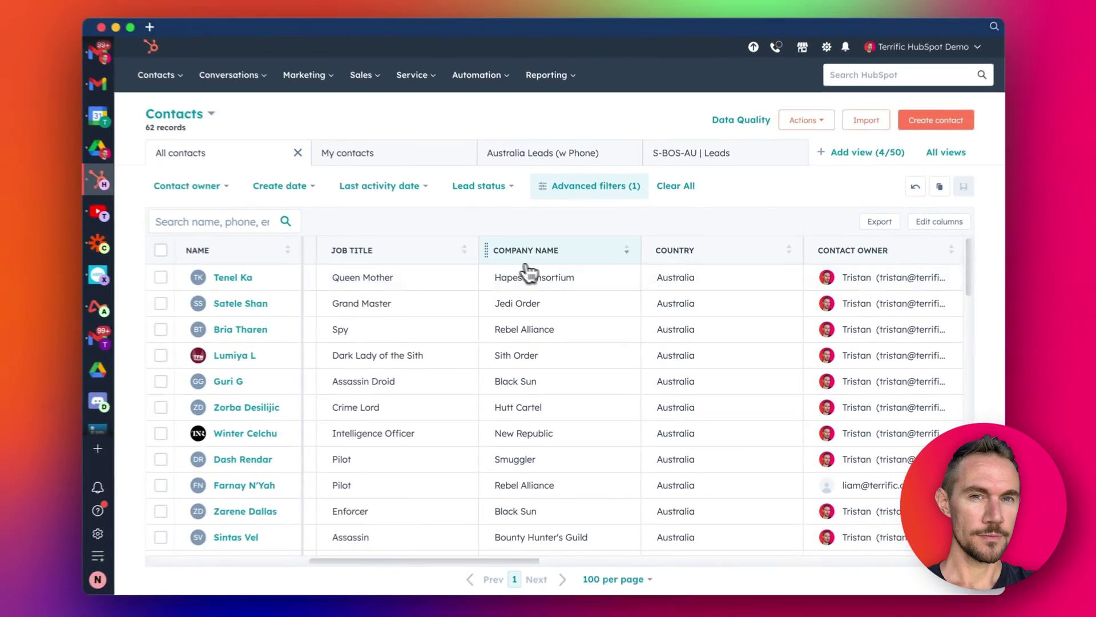
{"action": "scroll", "coordinate": [528, 272], "scroll_direction": "left", "scroll_amount": 2}
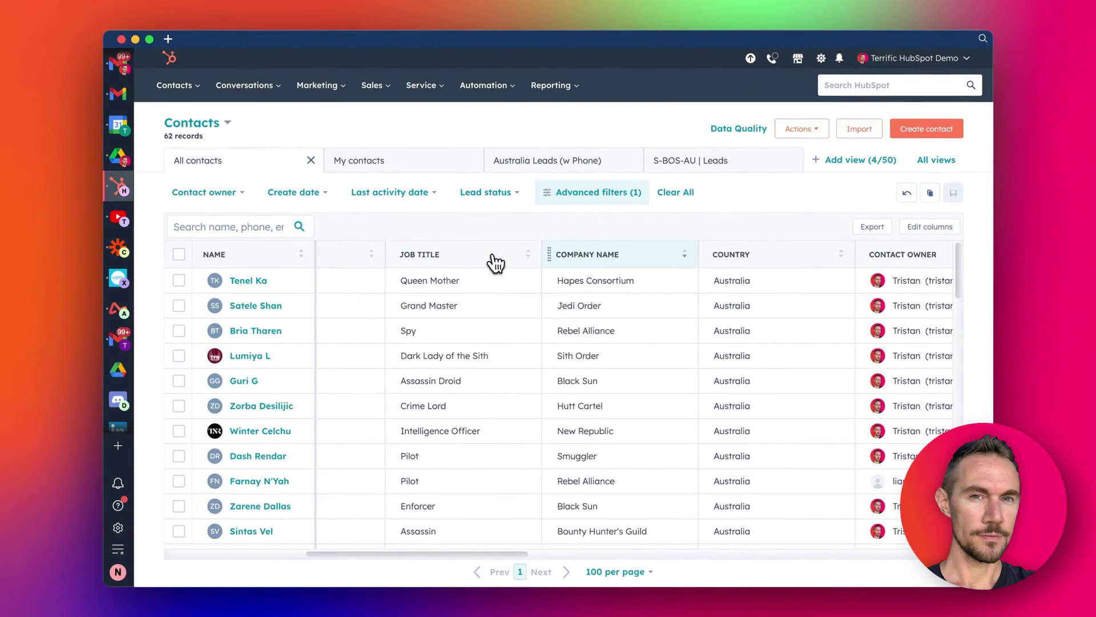
{"action": "scroll", "coordinate": [496, 263], "scroll_direction": "left", "scroll_amount": 3}
{"action": "scroll", "coordinate": [496, 262], "scroll_direction": "left", "scroll_amount": 3}
{"action": "scroll", "coordinate": [496, 263], "scroll_direction": "left", "scroll_amount": 3}
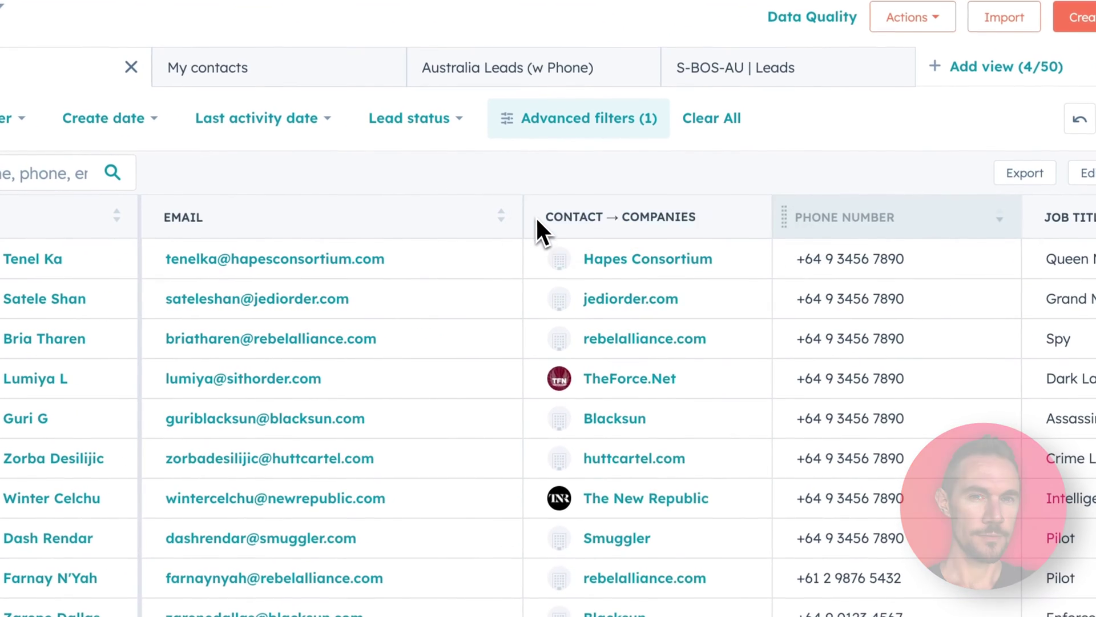
- Drag the Phone Number column ahead of Contact → Companies
{"action": "left_click_drag", "start_coordinate": [749, 237], "coordinate": [553, 237]}
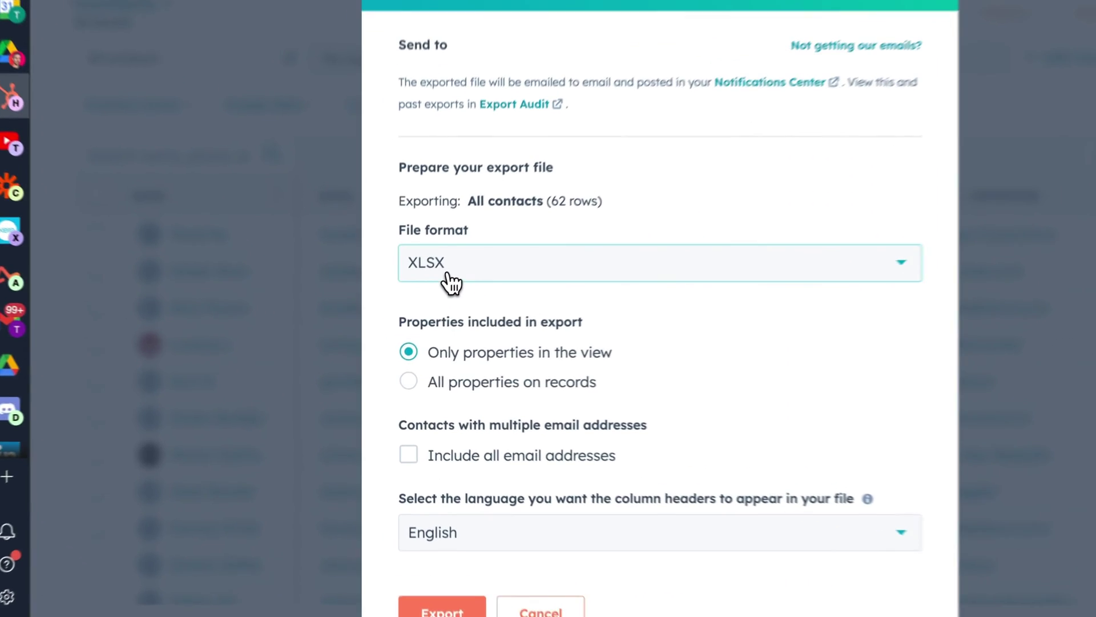
- Change the export file format from XLSX to CSV
{"action": "left_click", "coordinate": [451, 280]}
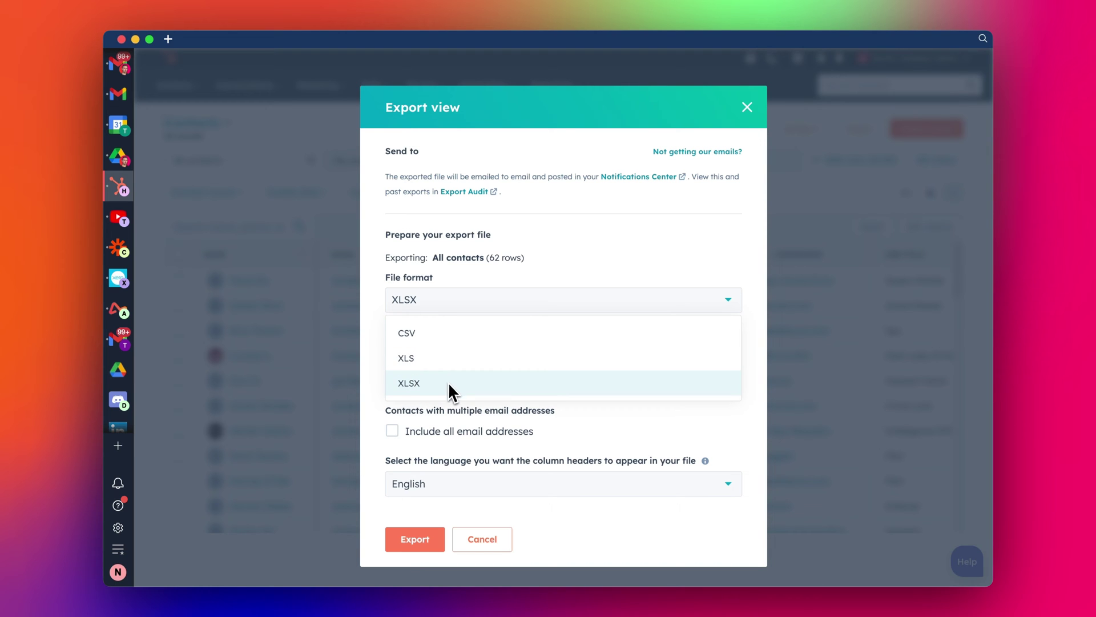
{"action": "left_click", "coordinate": [410, 336]}
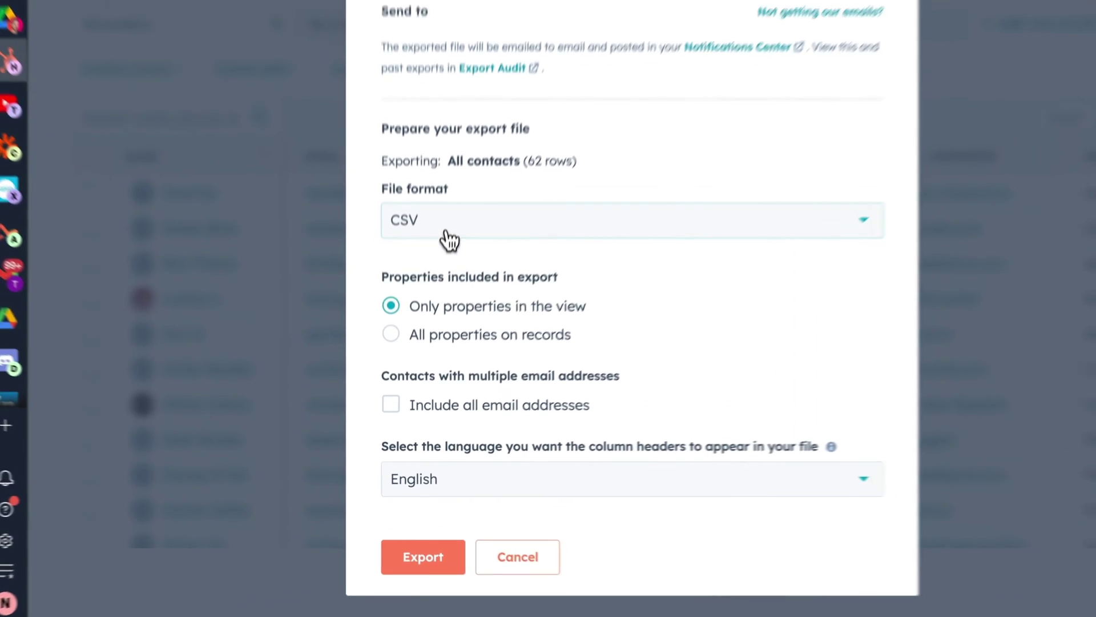
- Export the All contacts view as CSV and download the delivered file
{"action": "left_click", "coordinate": [437, 301]}
{"action": "left_click", "coordinate": [451, 197]}
{"action": "left_click", "coordinate": [448, 232]}
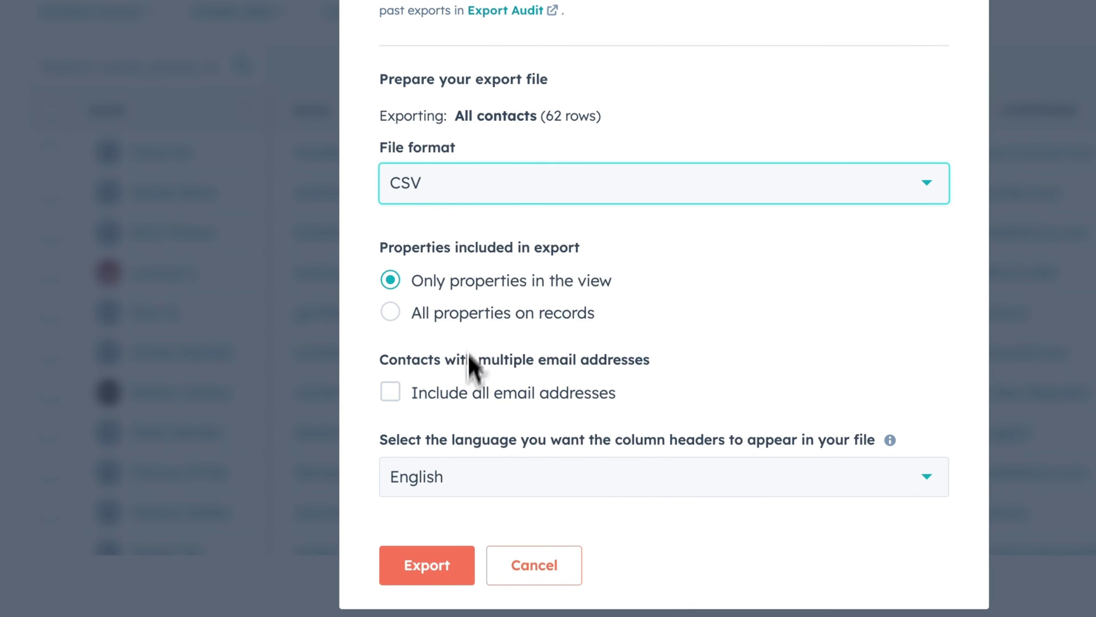
{"action": "left_click", "coordinate": [427, 564]}
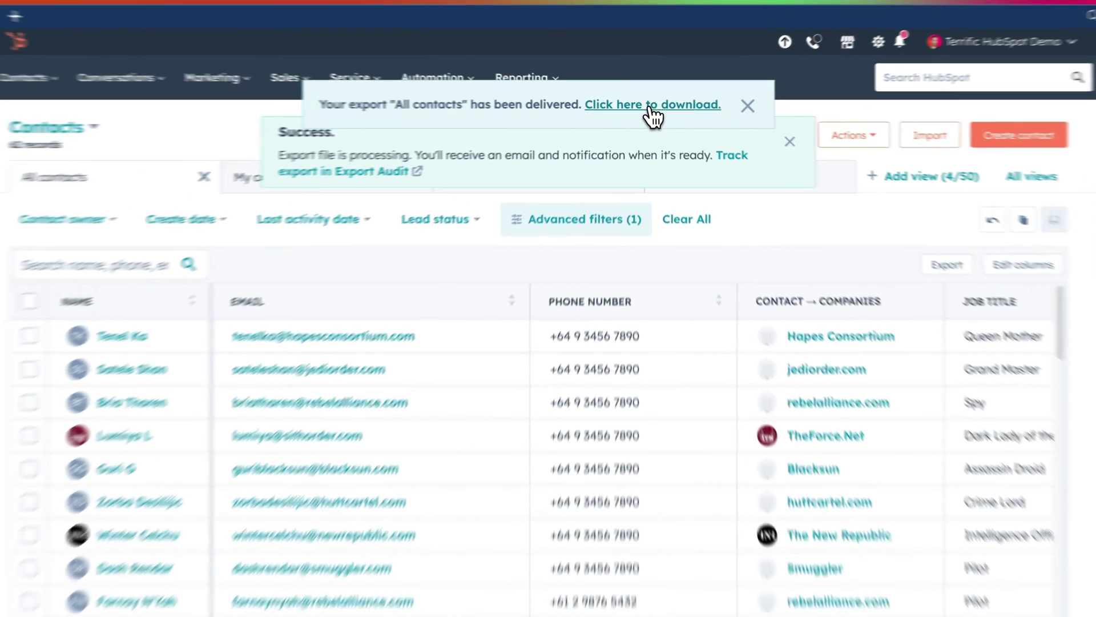
{"action": "left_click", "coordinate": [652, 110]}
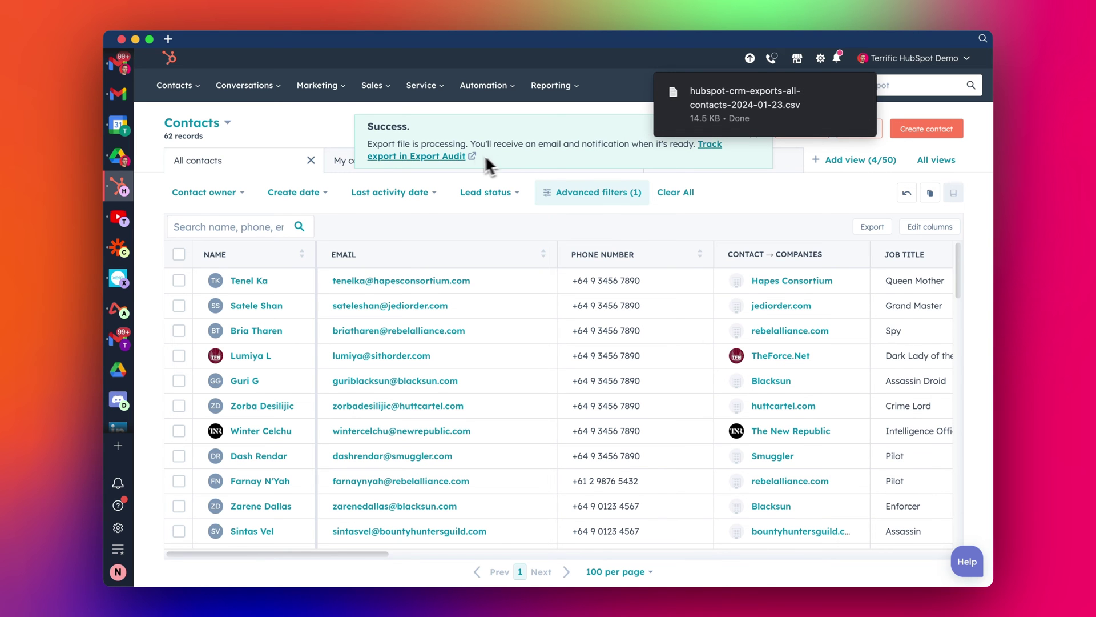
- Track the export in Export Audit, showing the 62-record All contacts export
{"action": "left_click", "coordinate": [446, 156]}
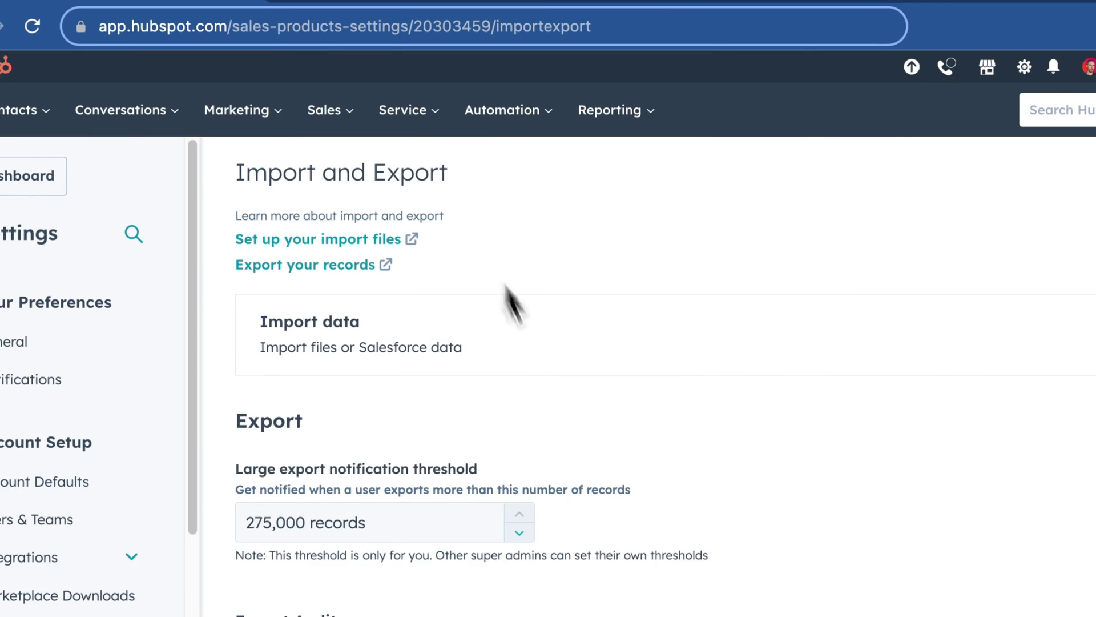
{"action": "scroll", "coordinate": [531, 343], "scroll_direction": "down", "scroll_amount": 3}
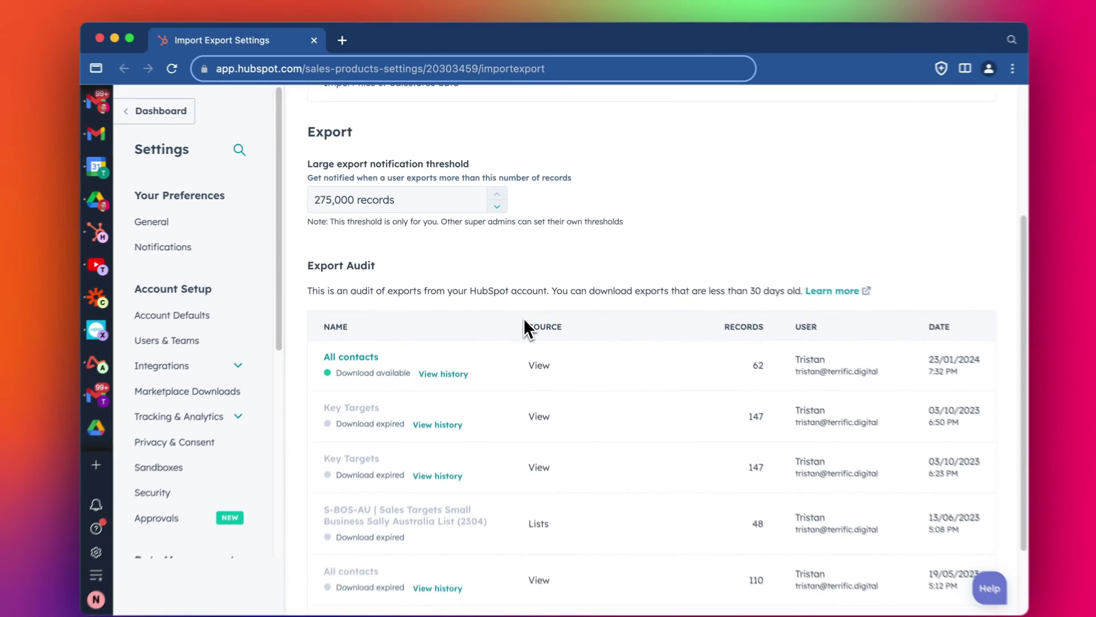
{"action": "scroll", "coordinate": [524, 318], "scroll_direction": "down", "scroll_amount": 2}
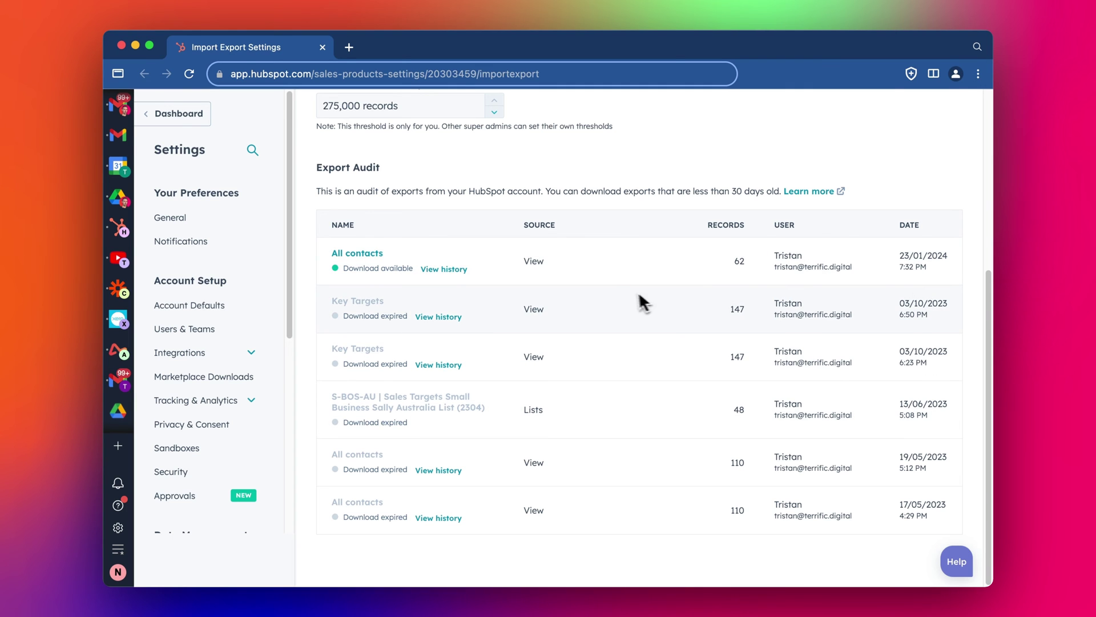
{"action": "scroll", "coordinate": [635, 305], "scroll_direction": "up", "scroll_amount": 5}
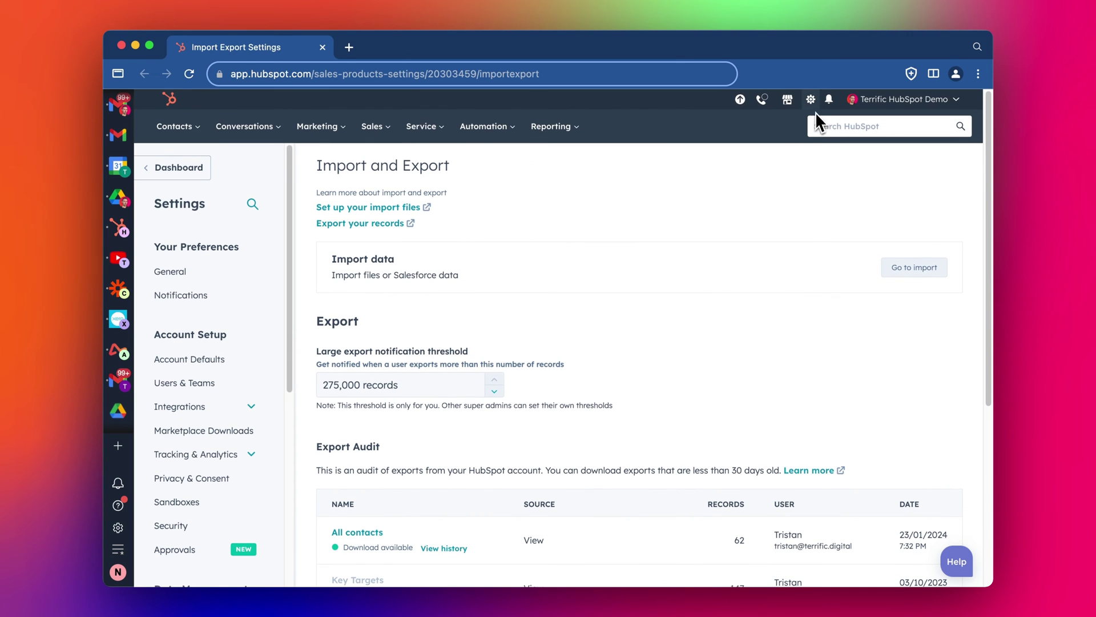
{"action": "scroll", "coordinate": [225, 379], "scroll_direction": "down", "scroll_amount": 3}
{"action": "scroll", "coordinate": [225, 381], "scroll_direction": "down", "scroll_amount": 3}
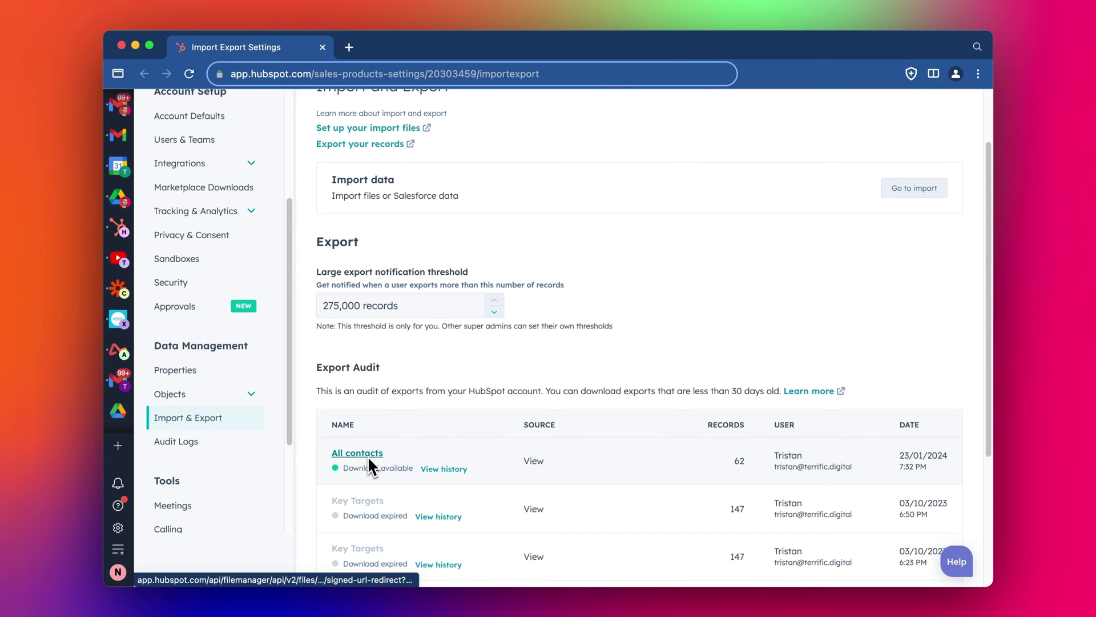
{"action": "scroll", "coordinate": [368, 456], "scroll_direction": "down", "scroll_amount": 1}
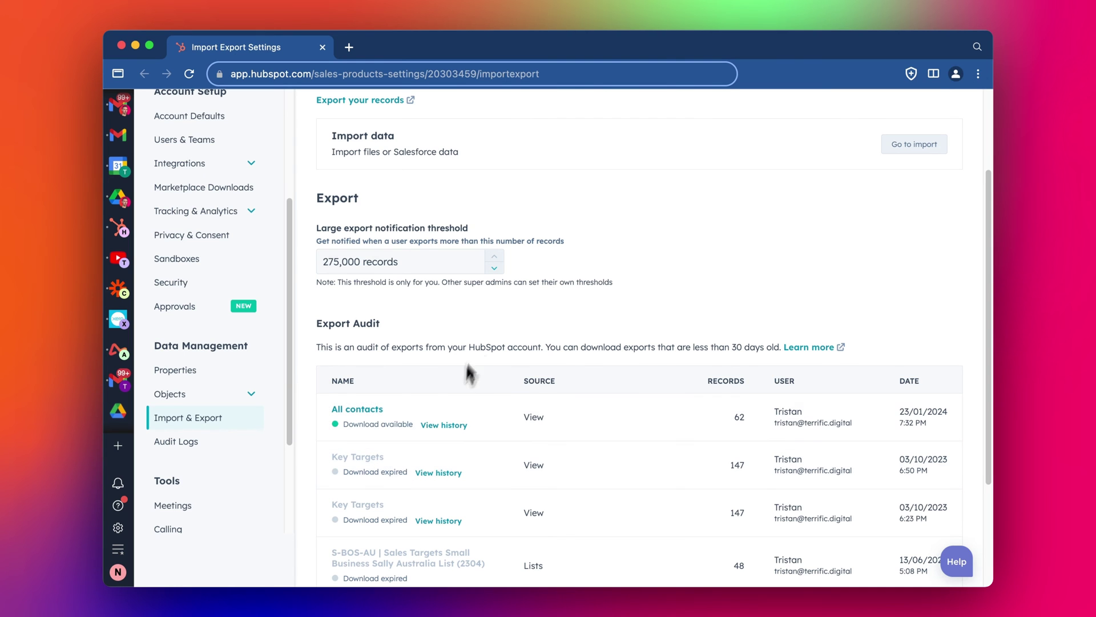
{"action": "scroll", "coordinate": [480, 317], "scroll_direction": "up", "scroll_amount": 5}
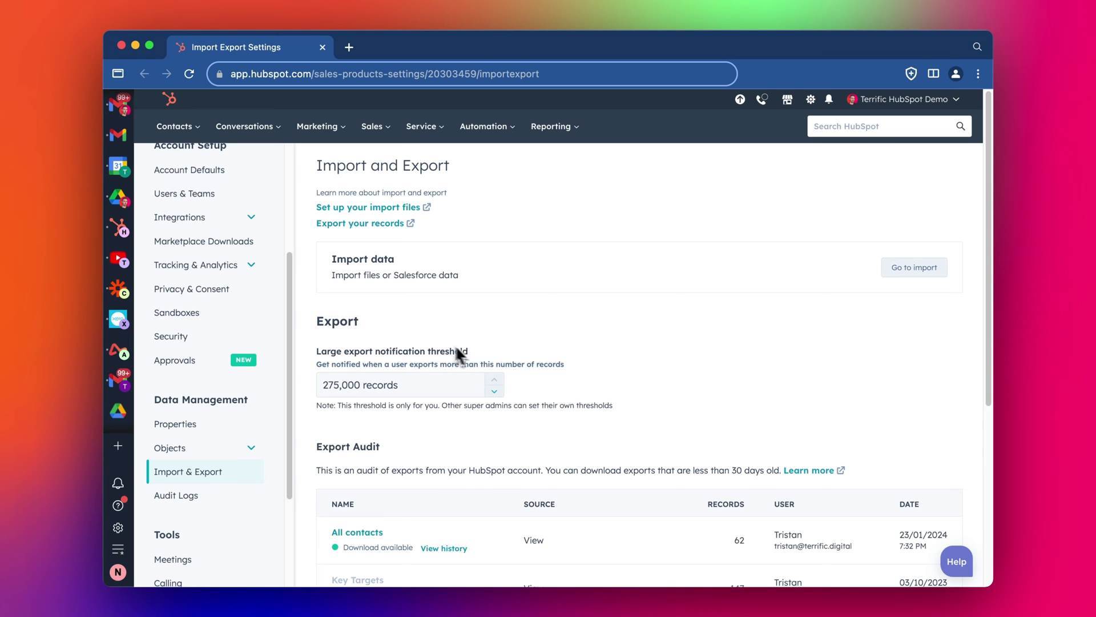
{"action": "scroll", "coordinate": [432, 338], "scroll_direction": "down", "scroll_amount": 3}
{"action": "scroll", "coordinate": [432, 339], "scroll_direction": "down", "scroll_amount": 2}
{"action": "scroll", "coordinate": [446, 368], "scroll_direction": "up", "scroll_amount": 4}
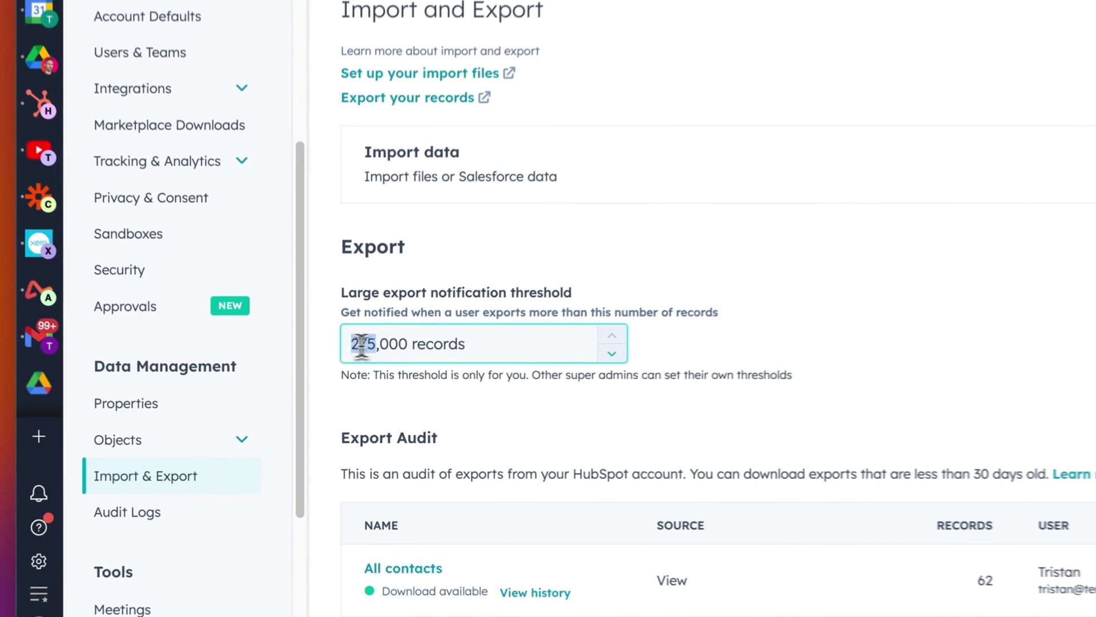
{"action": "double_click", "coordinate": [334, 382]}
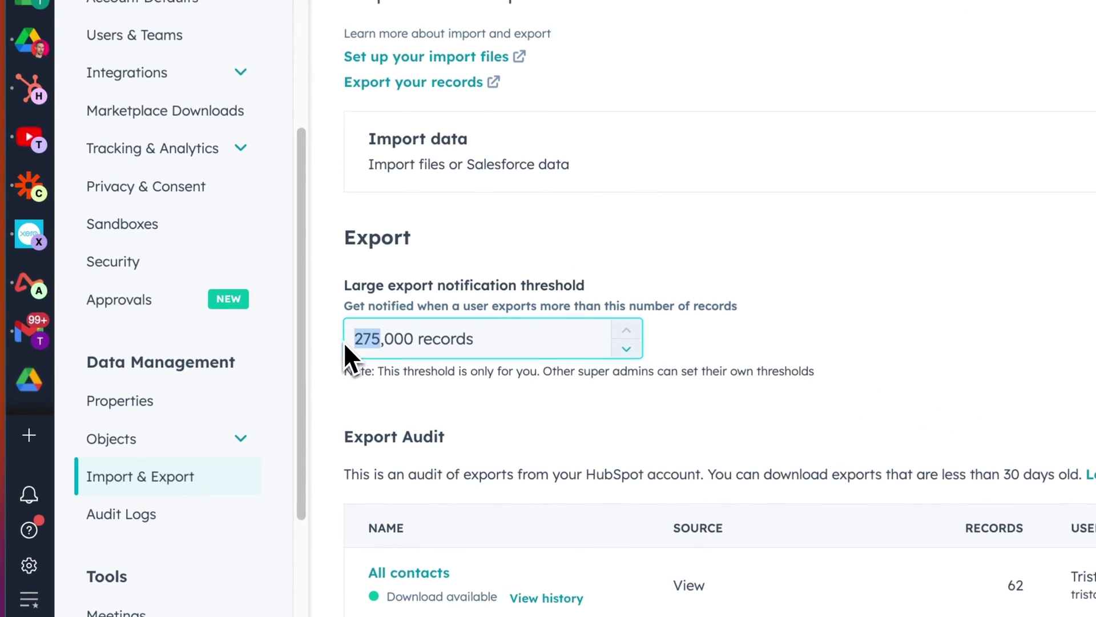
{"action": "type", "text": "1"}
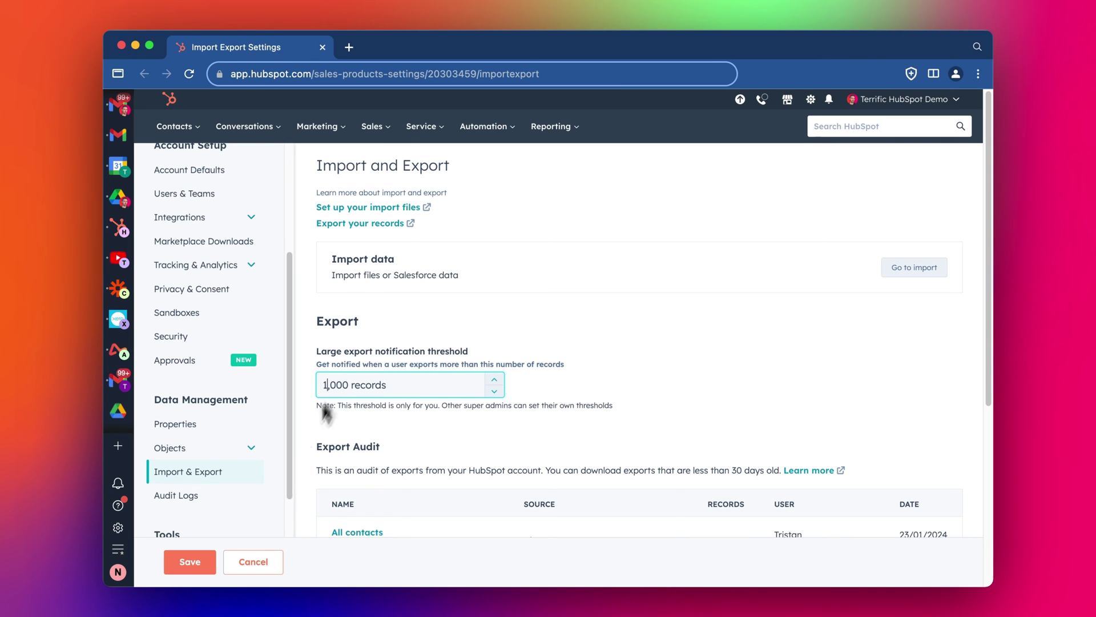
{"action": "left_click", "coordinate": [254, 562]}
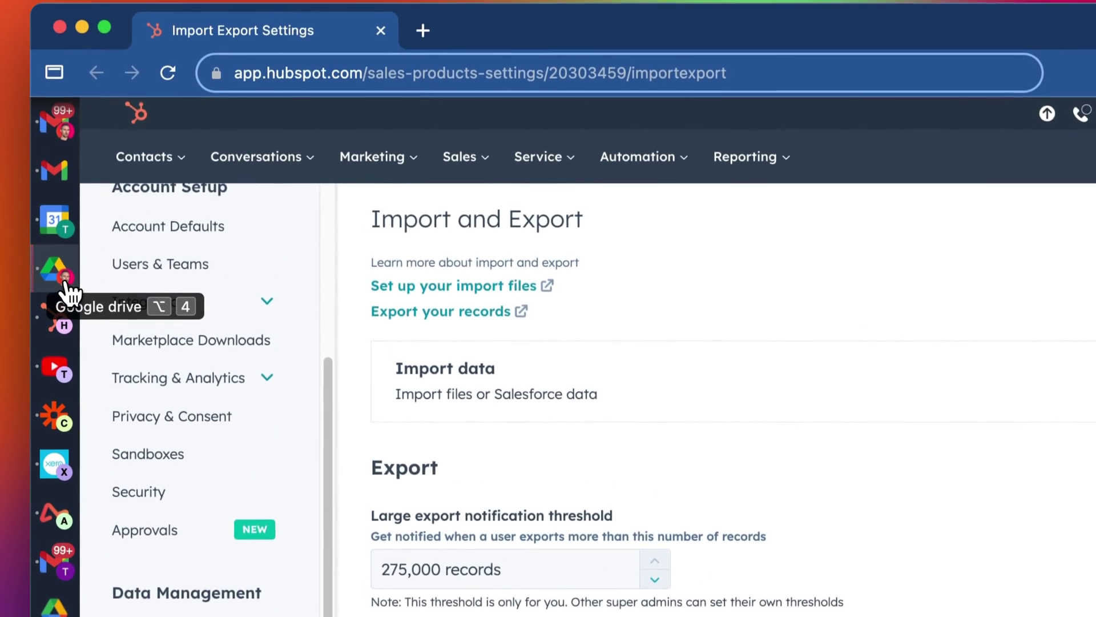
- Drag the contacts CSV from Recent downloads into the Hubspot Exports/Imports Drive folder
{"action": "left_click", "coordinate": [69, 294]}
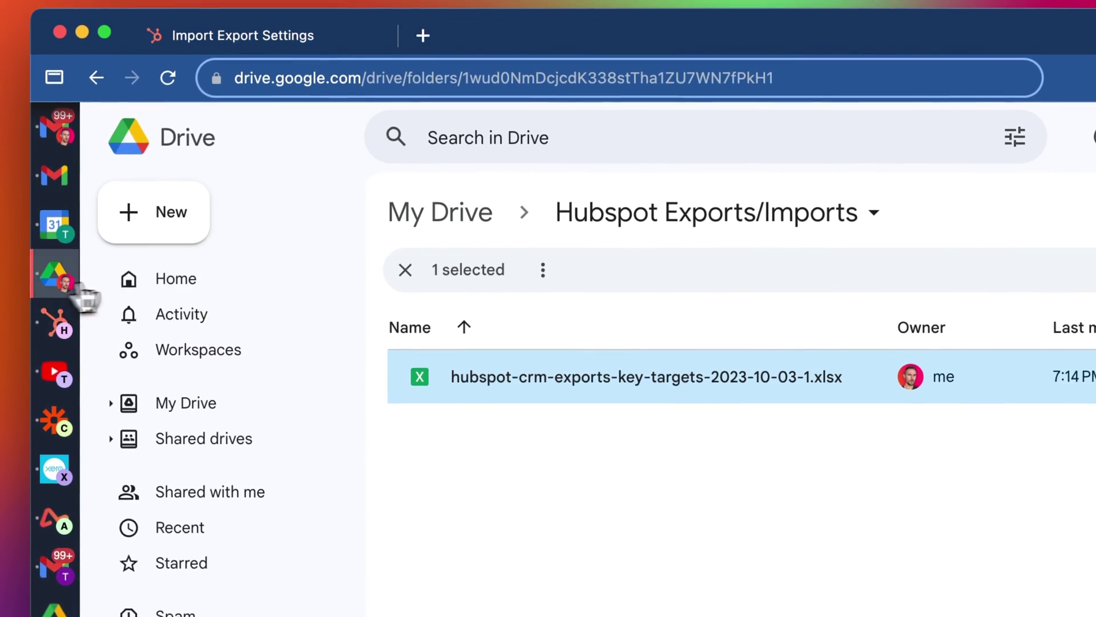
{"action": "left_click", "coordinate": [896, 99]}
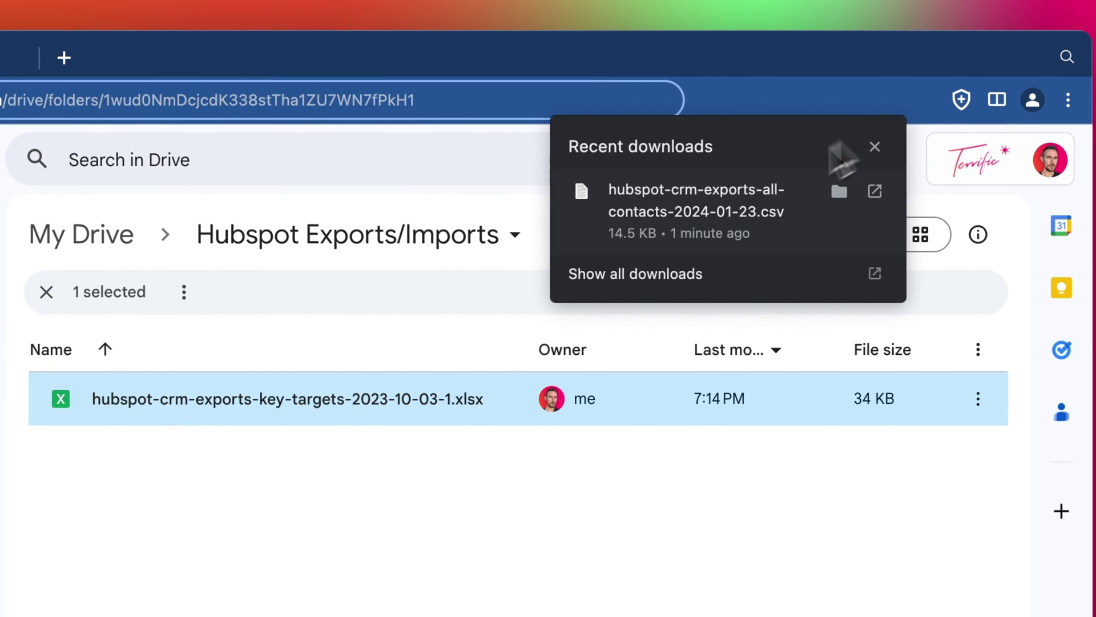
{"action": "left_click_drag", "start_coordinate": [685, 210], "coordinate": [395, 322]}
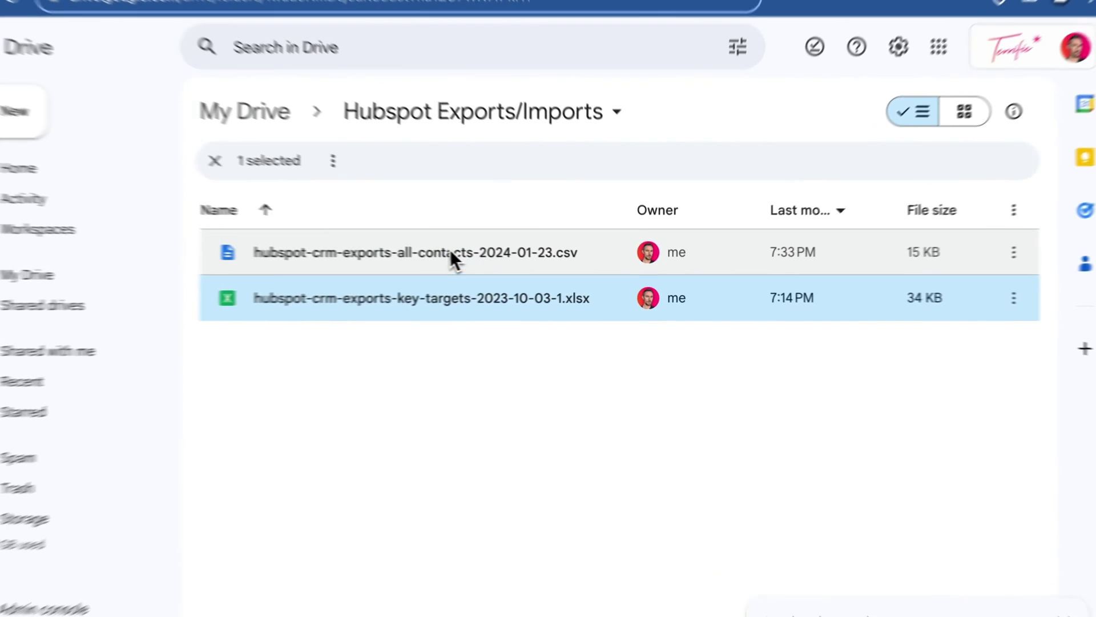
- Right-click the uploaded all-contacts CSV to show its open-with options
{"action": "right_click", "coordinate": [462, 260]}
{"action": "mouse_move", "coordinate": [493, 267]}
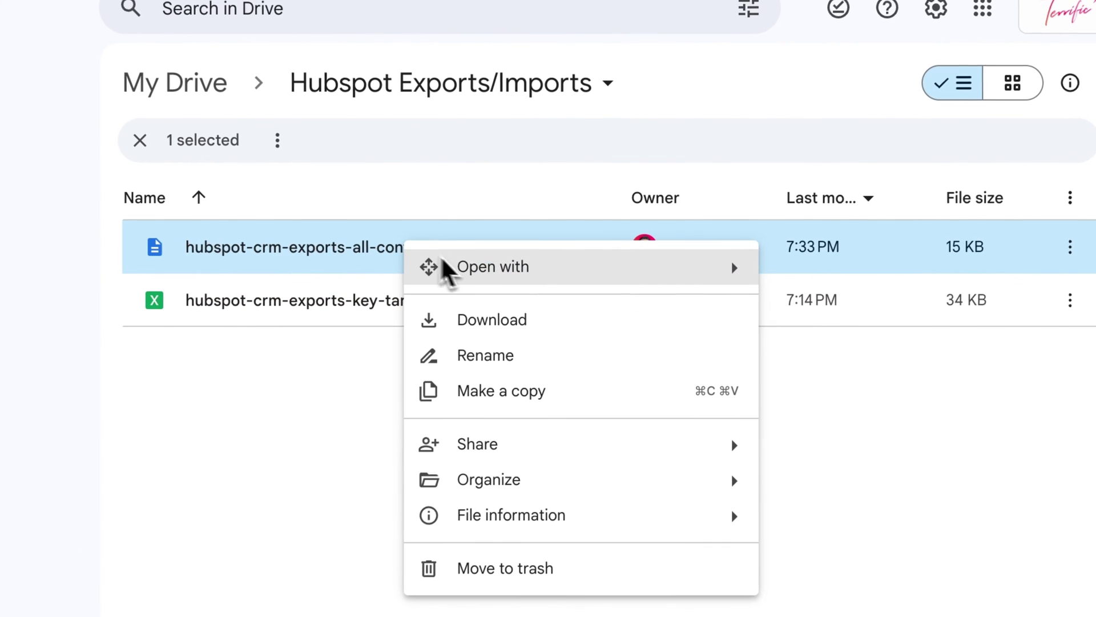